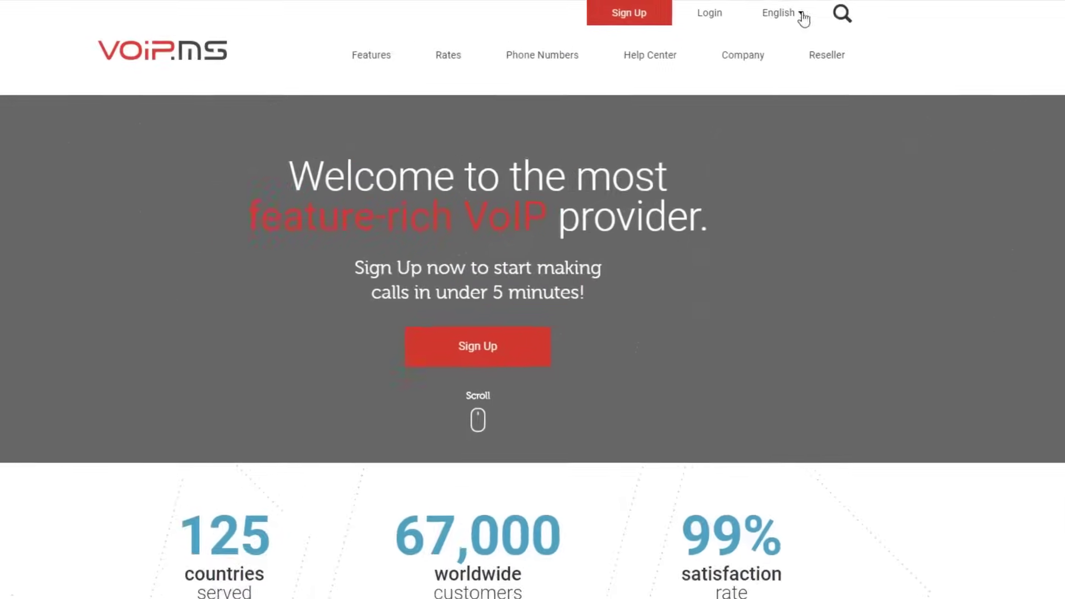
Step: Sign in to the VoIP.ms customer portal with the account credentials
click(710, 10)
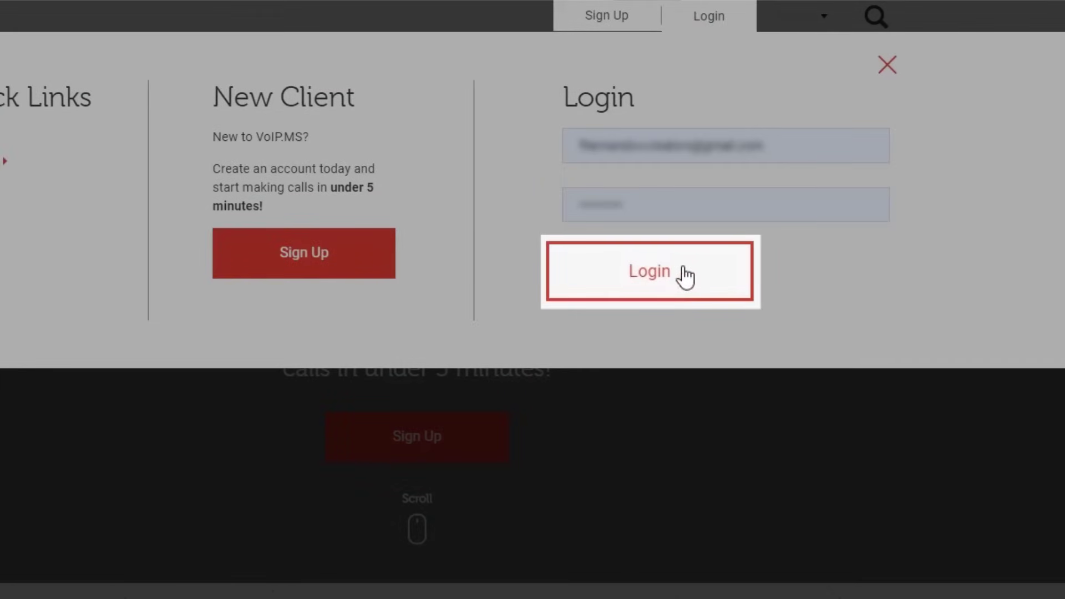
click(684, 276)
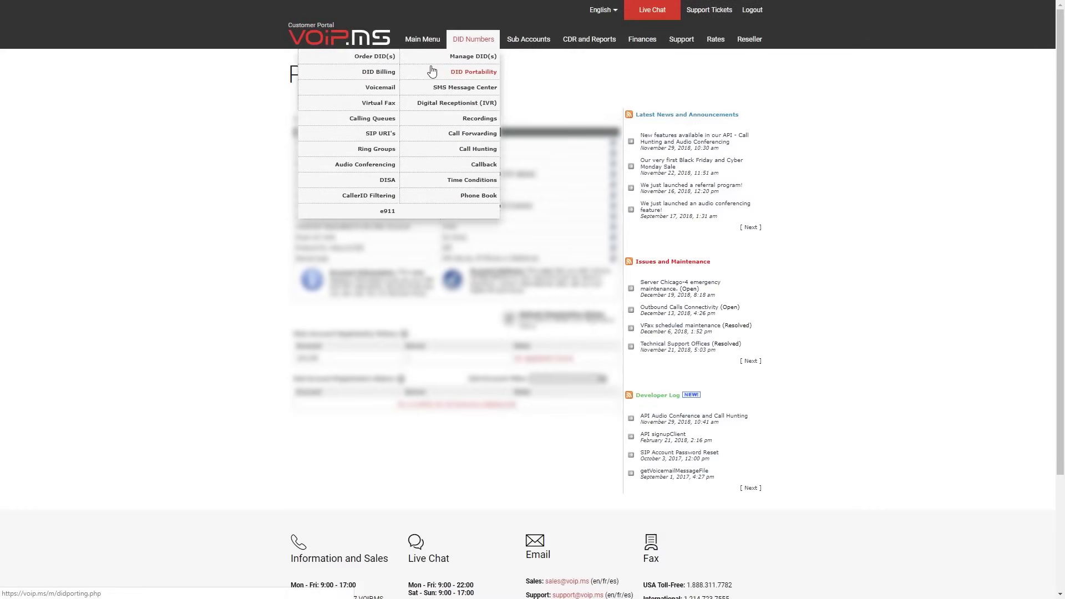
Step: Go to DID Portability (LNP) under DID Numbers to see porting prices
click(425, 73)
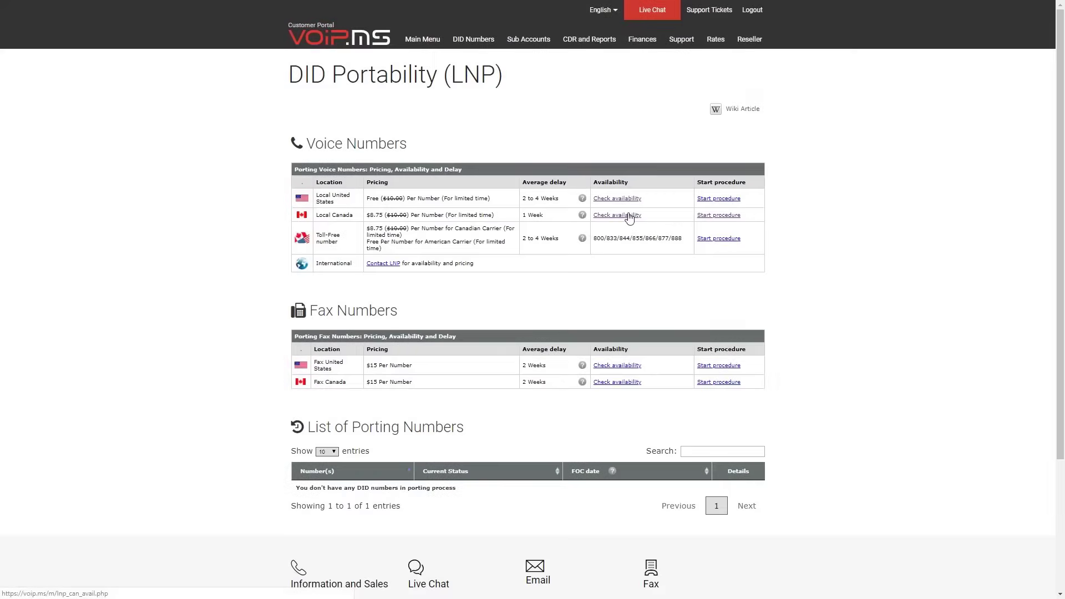
Step: Verify Local Canada portability of the pasted number, confirmed LNP Supported in Quebec, QC
click(627, 219)
key(ctrl+v)
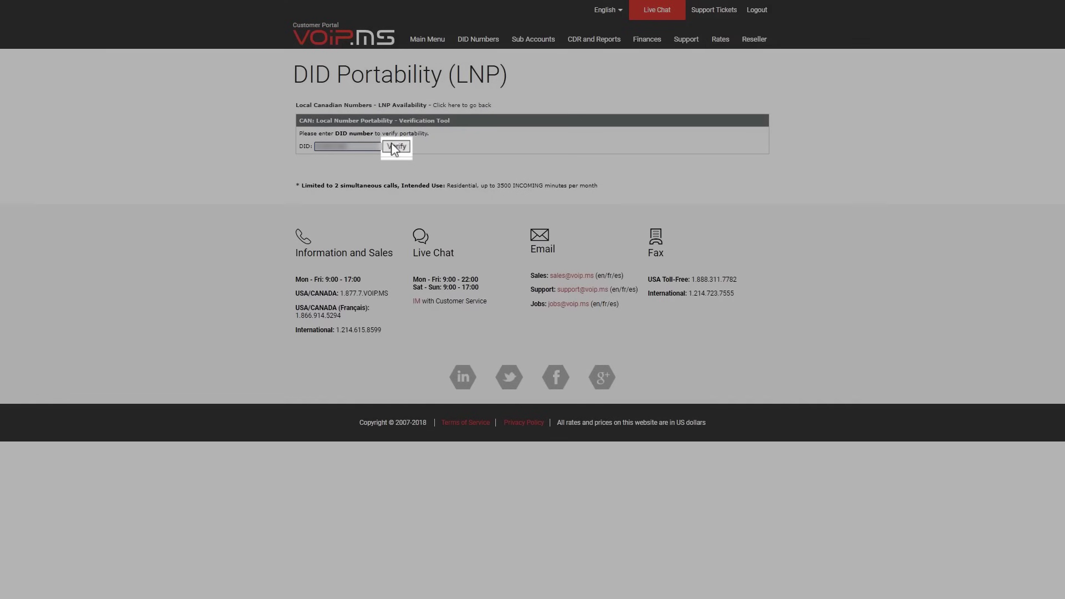
click(396, 146)
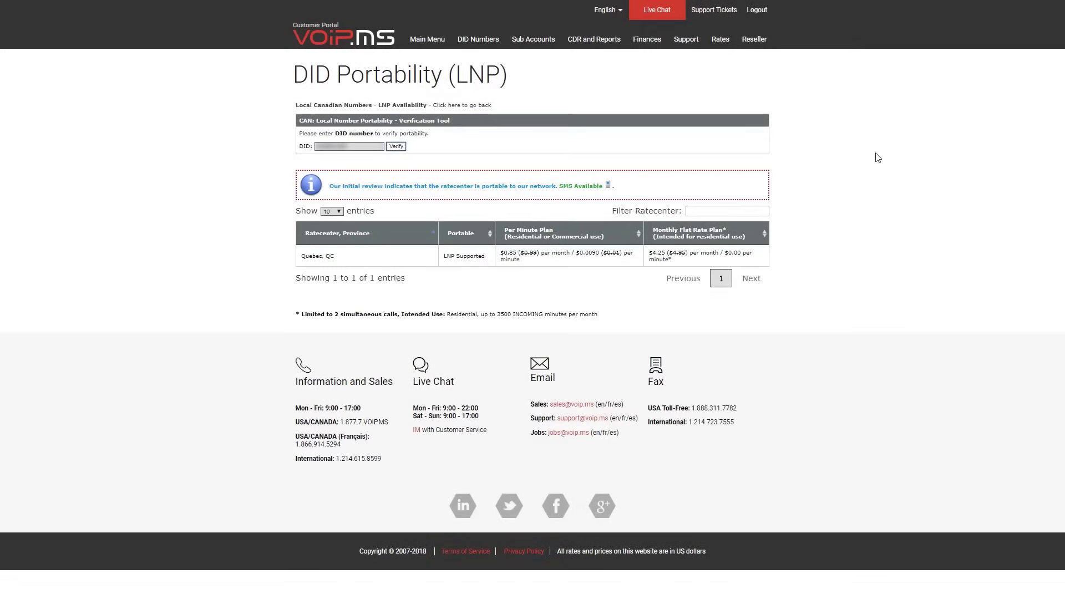
Step: Return to the porting page and start a Local Canada port, landing at step 1 Confirm Port Type
click(469, 106)
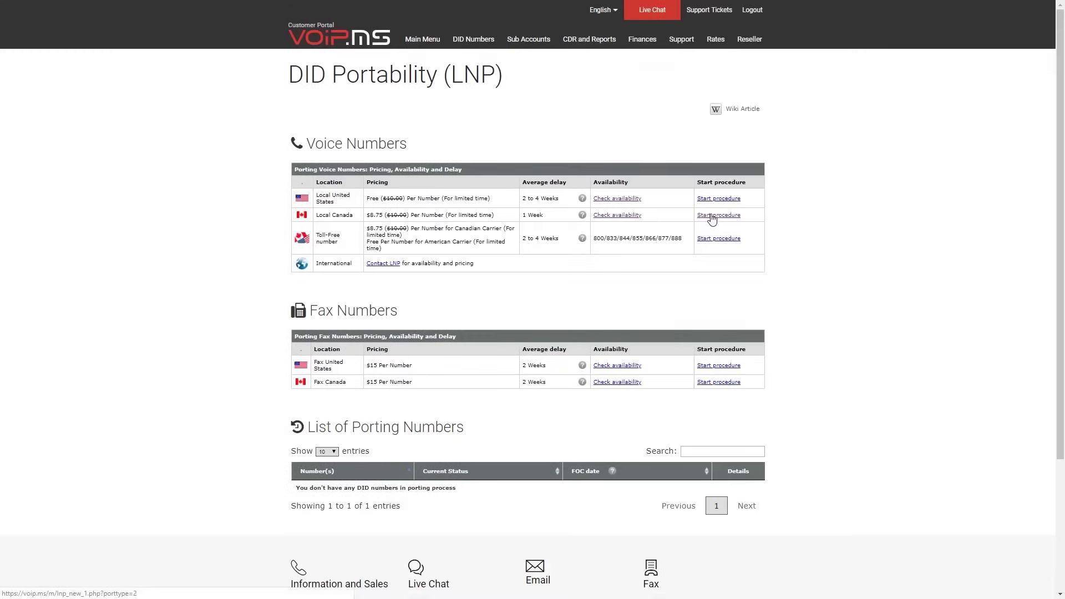
click(706, 218)
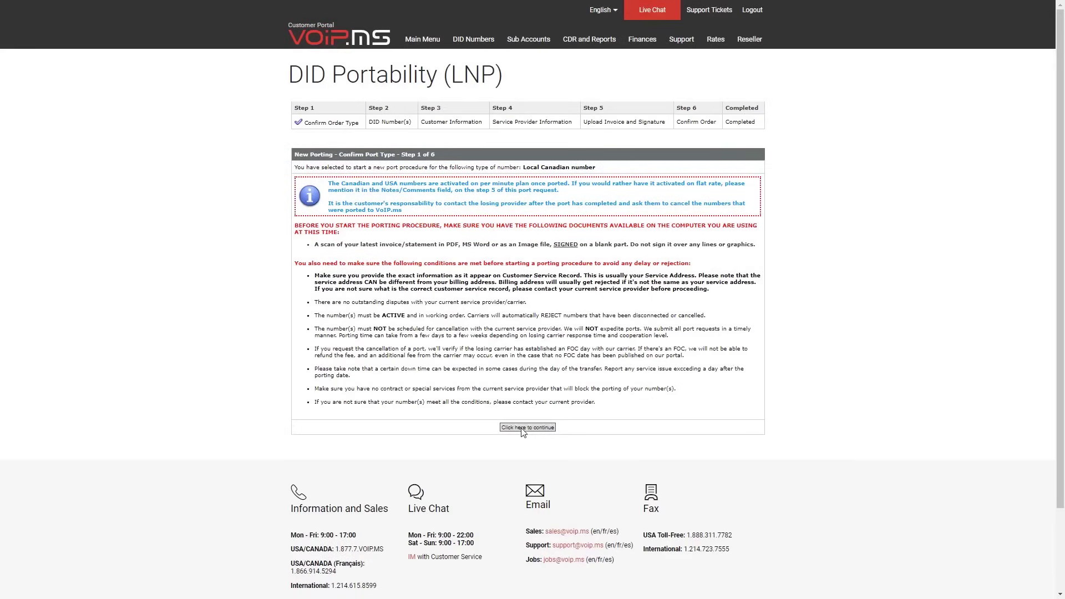
Step: Accept the port requirements and submit the DID number and customer details to reach step 4
click(522, 429)
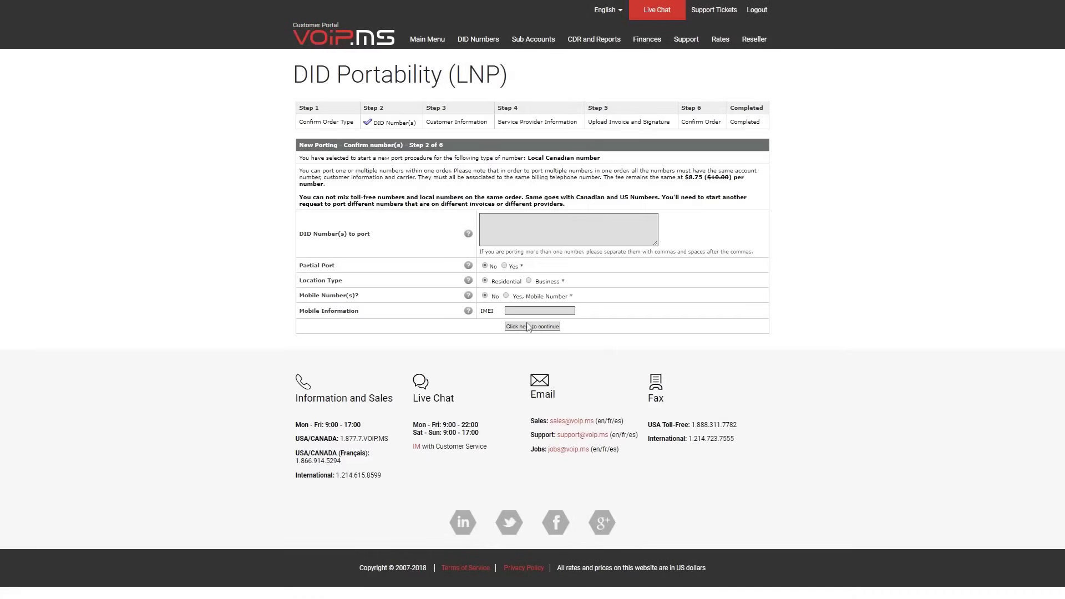
click(528, 328)
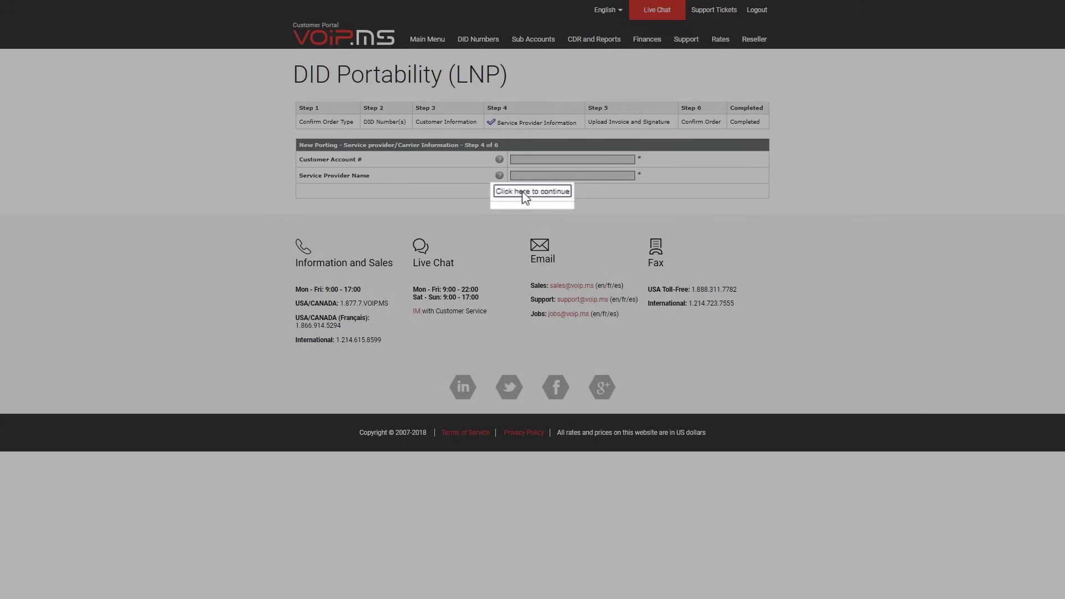
Step: Submit the provider account details and the signed invoice, then confirm the port order
click(526, 192)
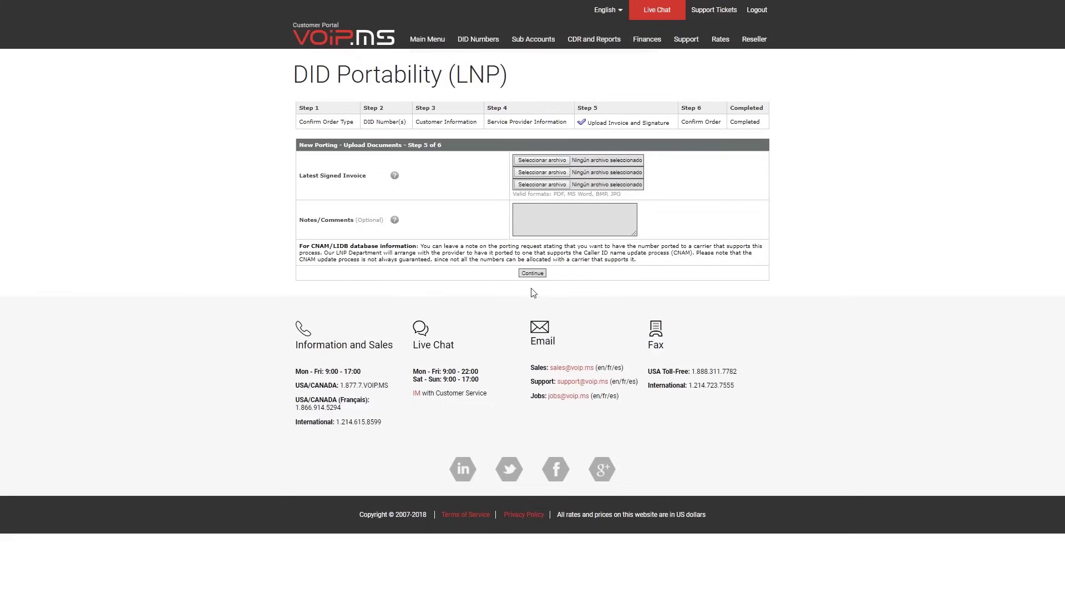
click(534, 276)
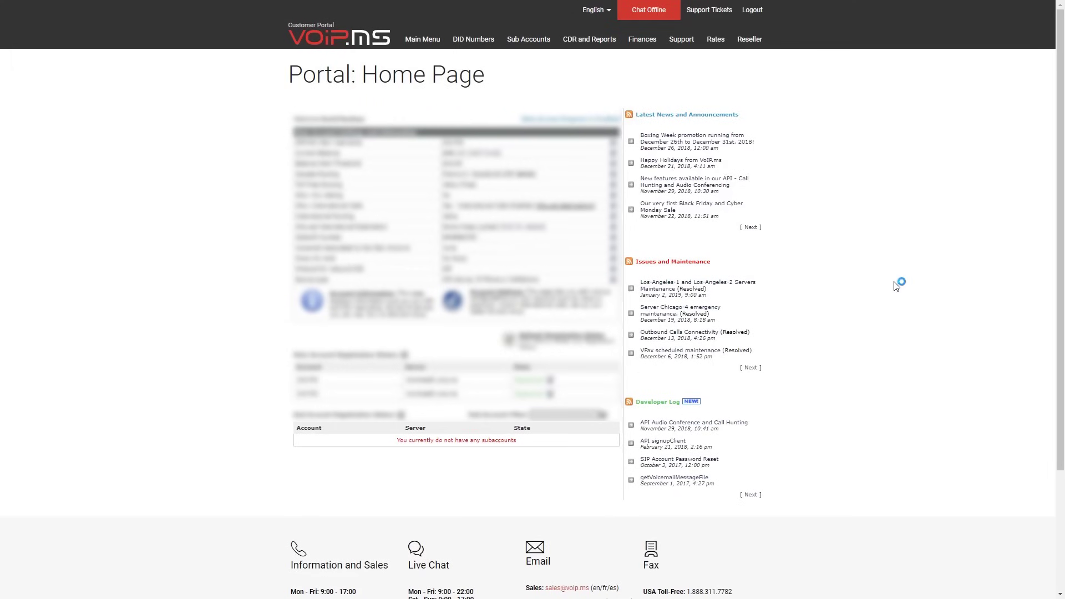
mouse_move(478, 39)
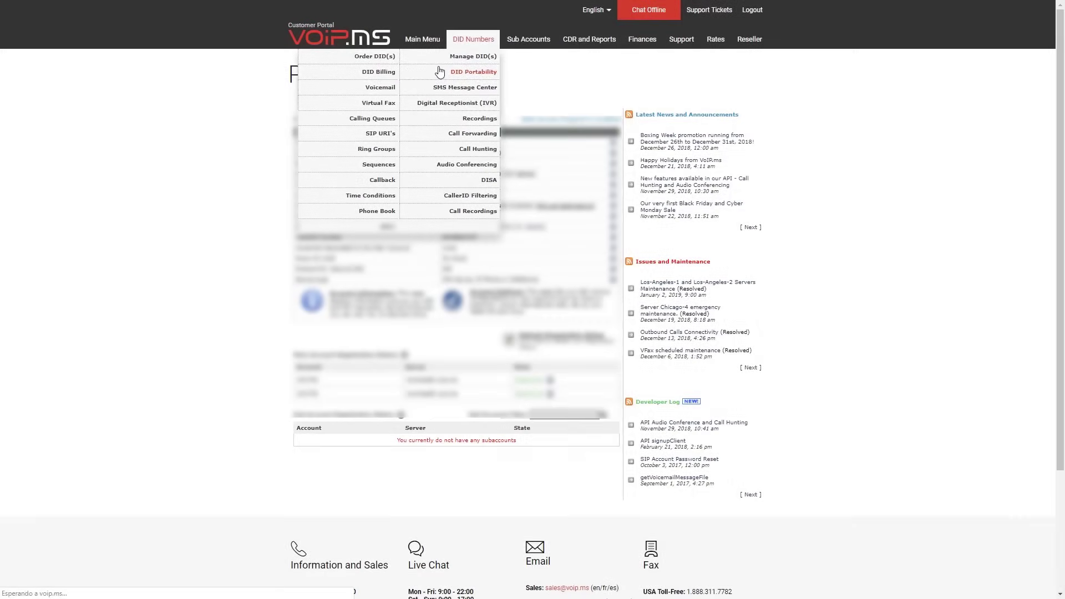
scroll(819, 404, down, 3)
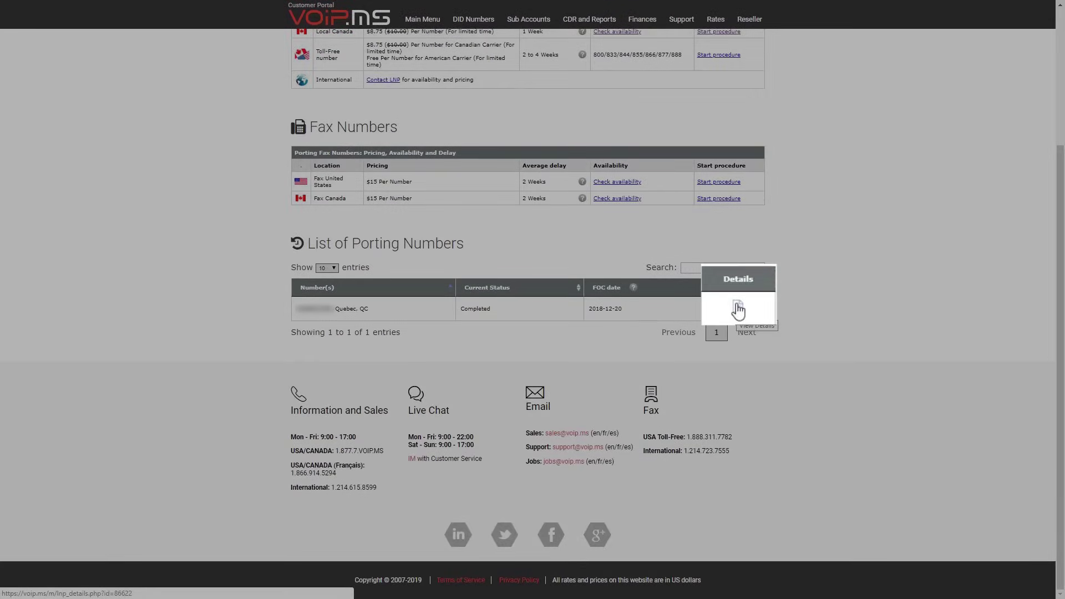
Step: View the ported number's details showing its status updated to Completed
click(738, 309)
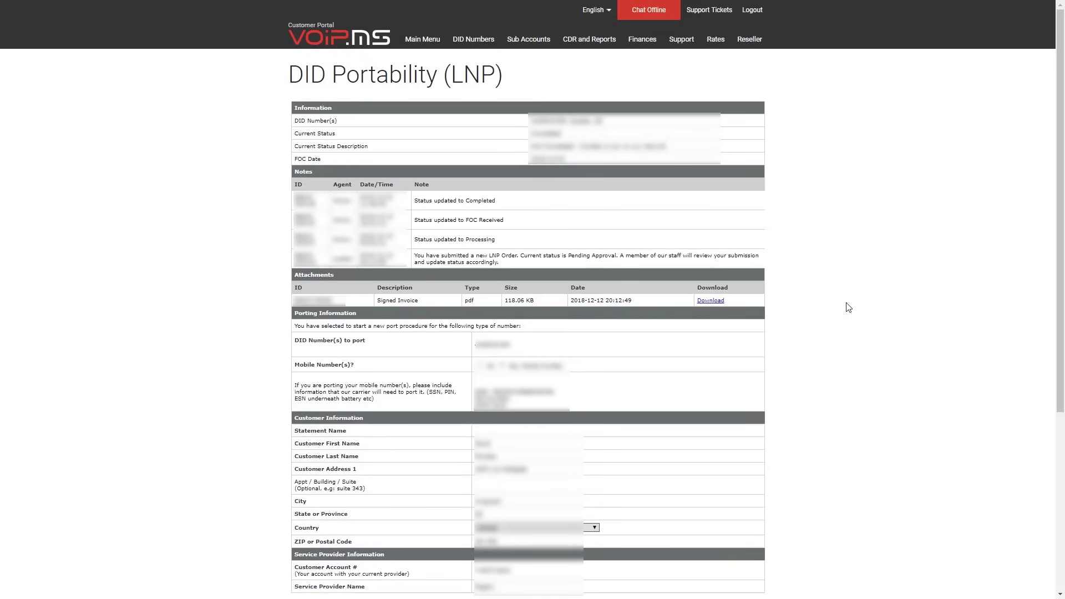